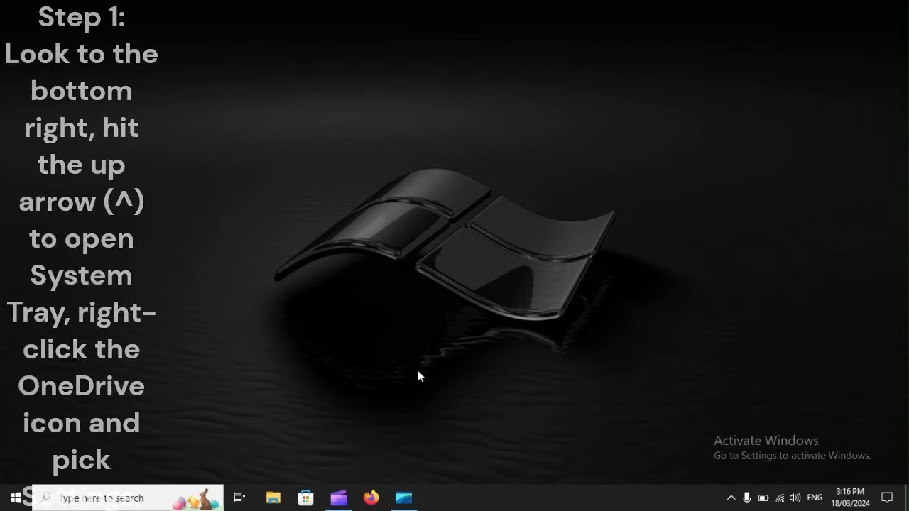
Step: Open OneDrive Settings from the tray icon's help and settings menu to the Account page
click(732, 500)
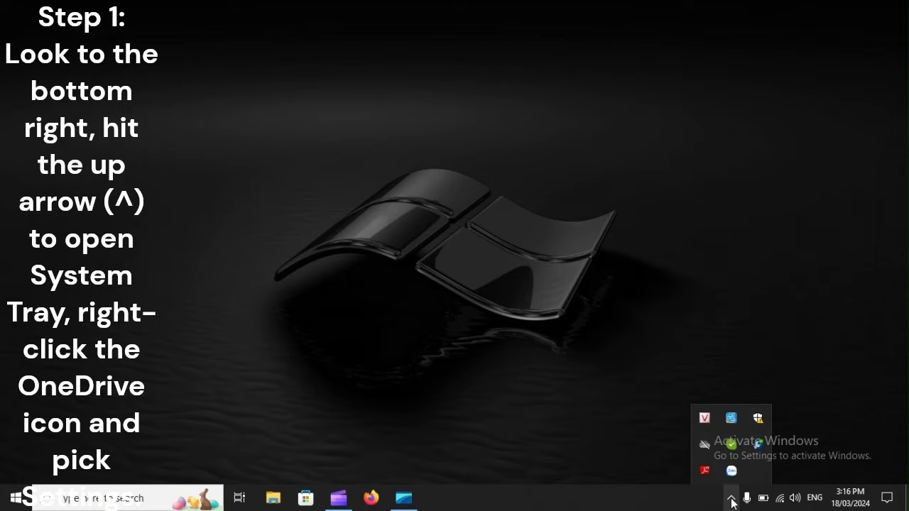
right_click(702, 443)
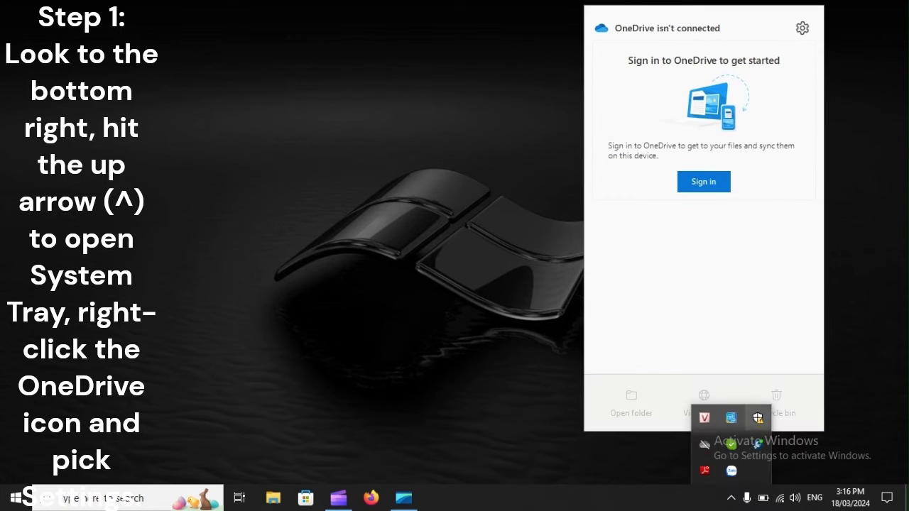
click(802, 29)
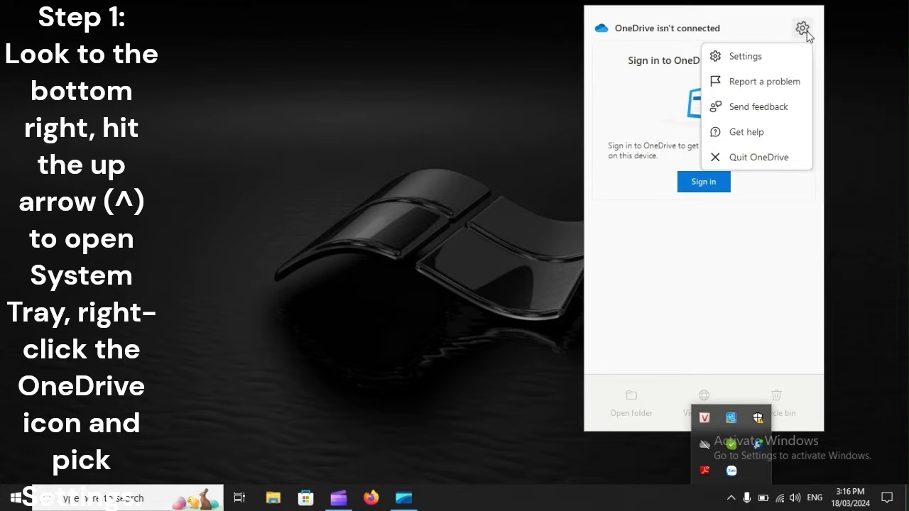
click(770, 57)
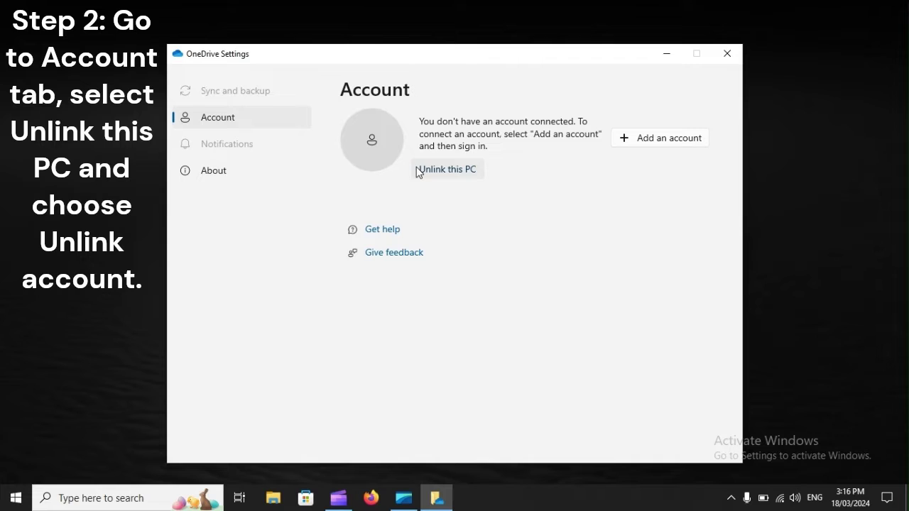
Step: Unlink this PC from OneDrive and close the Settings window
click(474, 176)
click(728, 55)
click(731, 498)
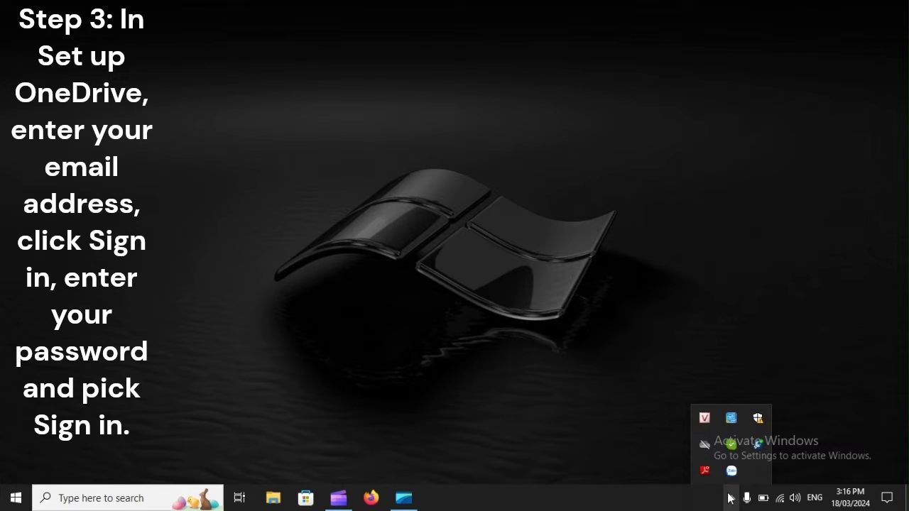
Step: Start OneDrive sign-in from the tray panel, then restart the computer
click(705, 447)
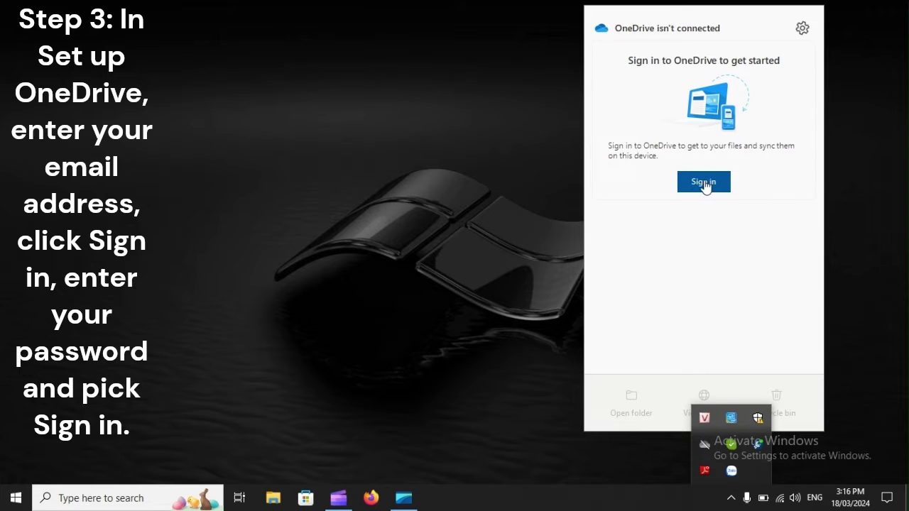
click(719, 186)
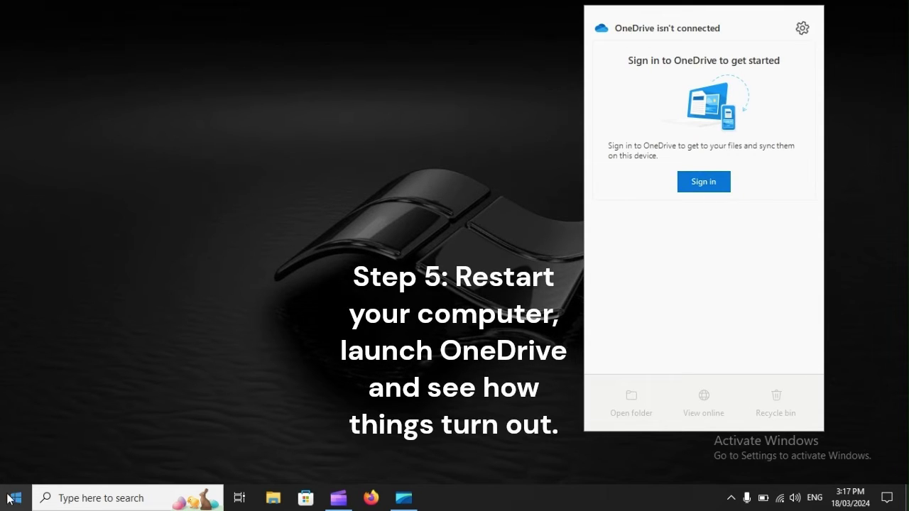
click(14, 503)
click(17, 468)
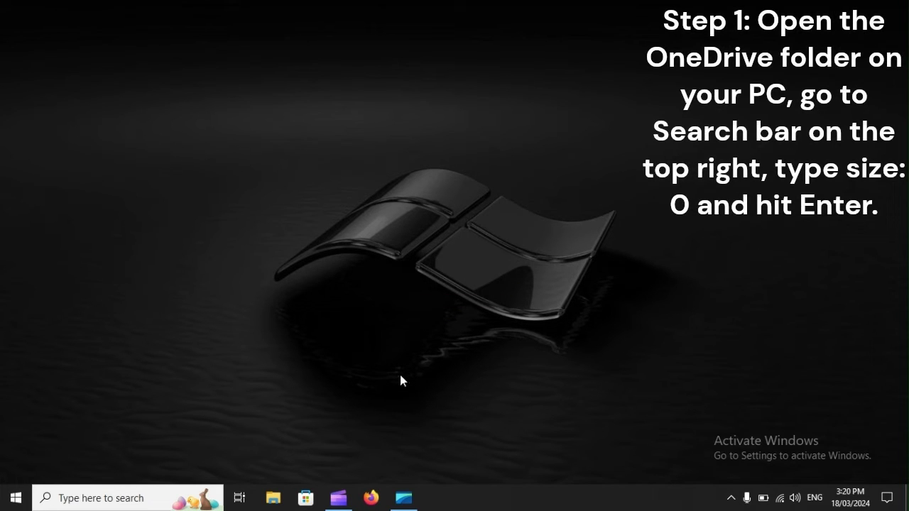
Step: Search Quick access in File Explorer for empty files with size: 0, then search for cleanmgr
click(274, 499)
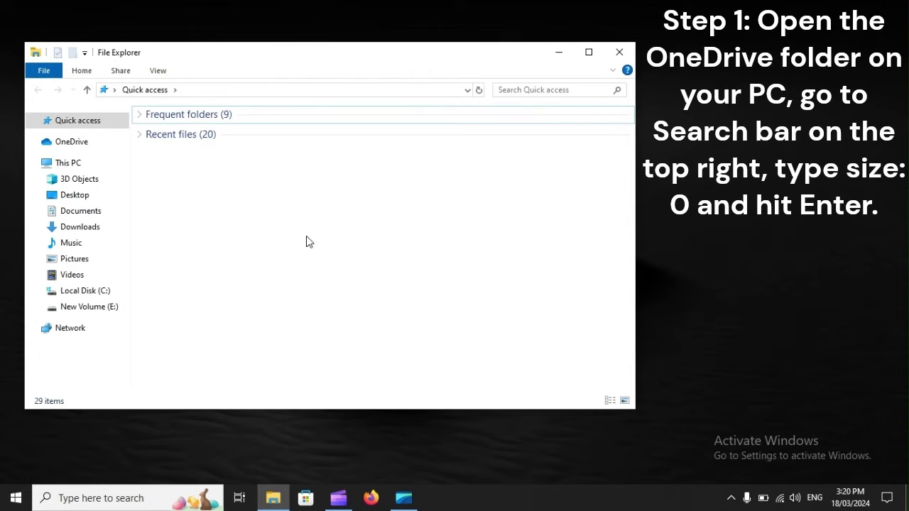
click(527, 88)
text(siz)
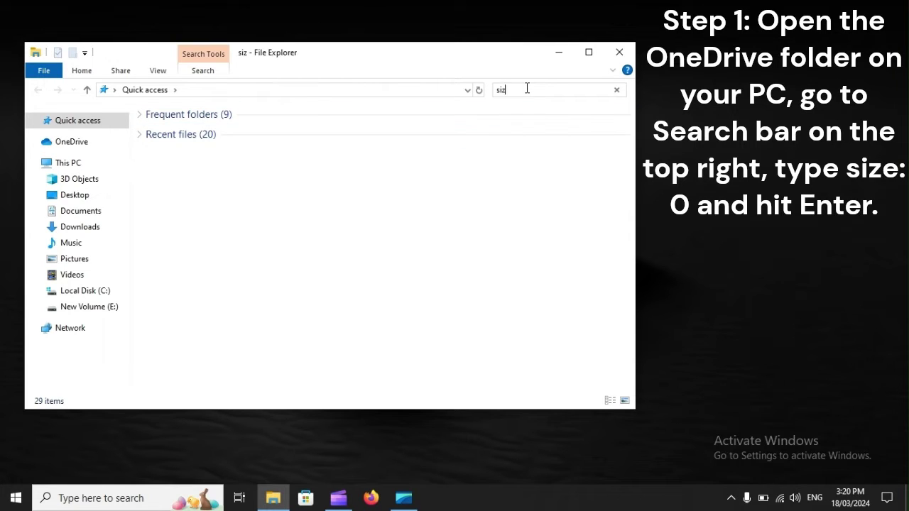
text(e: 0)
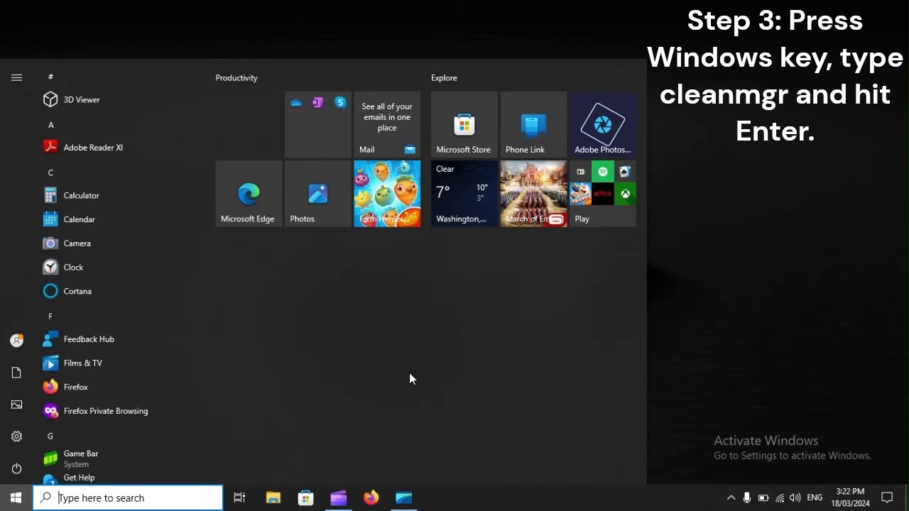
text(c)
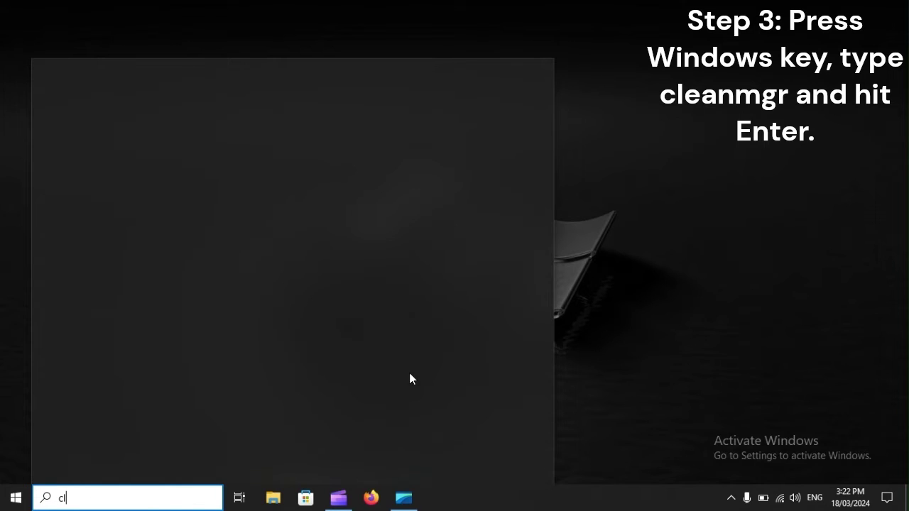
text(leanmgr)
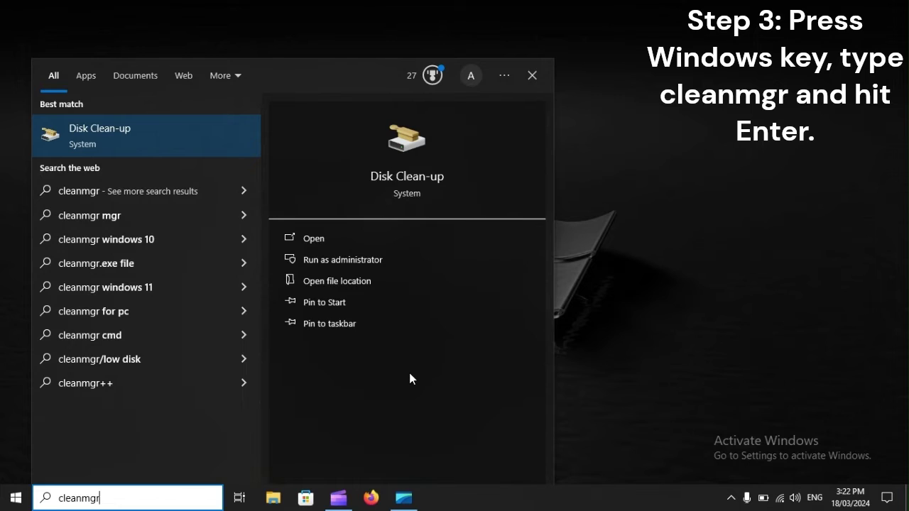
Step: Run Disk Clean-up on drive C: with Temporary files and Thumbnails ticked (136 MB), then restart
key(Return)
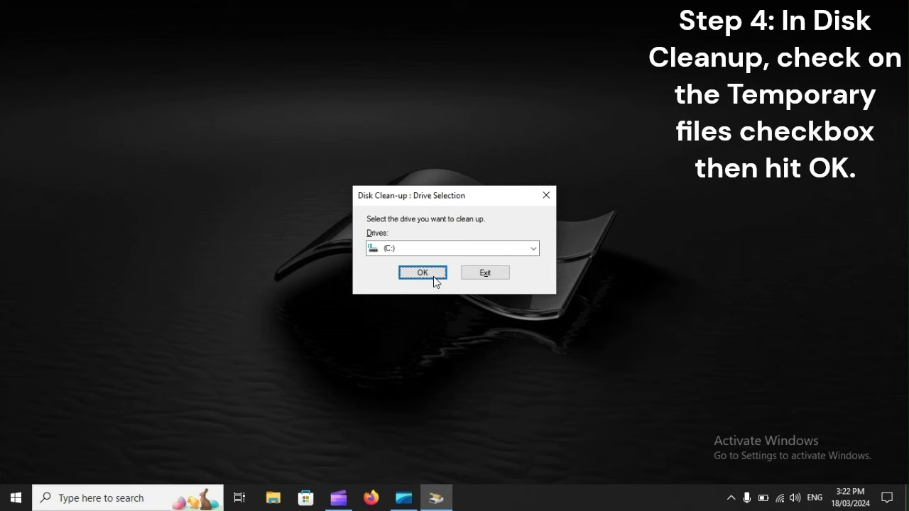
click(432, 277)
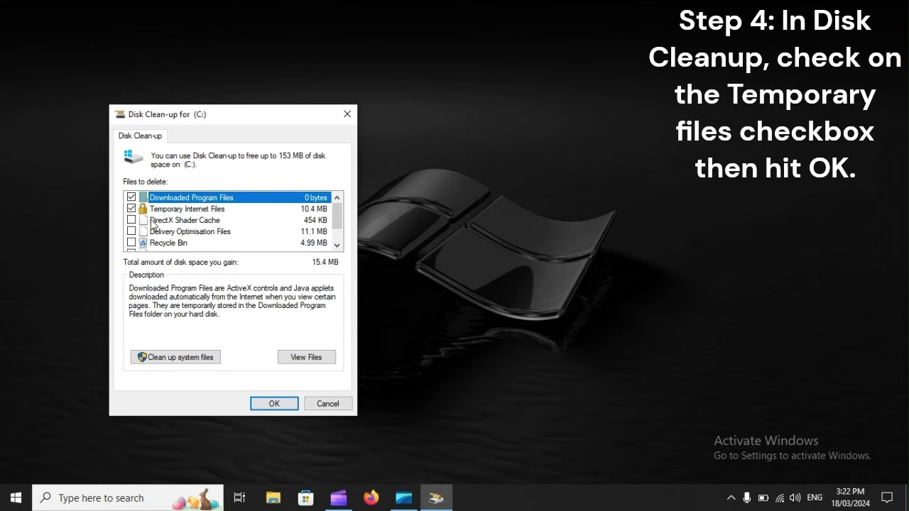
scroll(145, 222, down, 1)
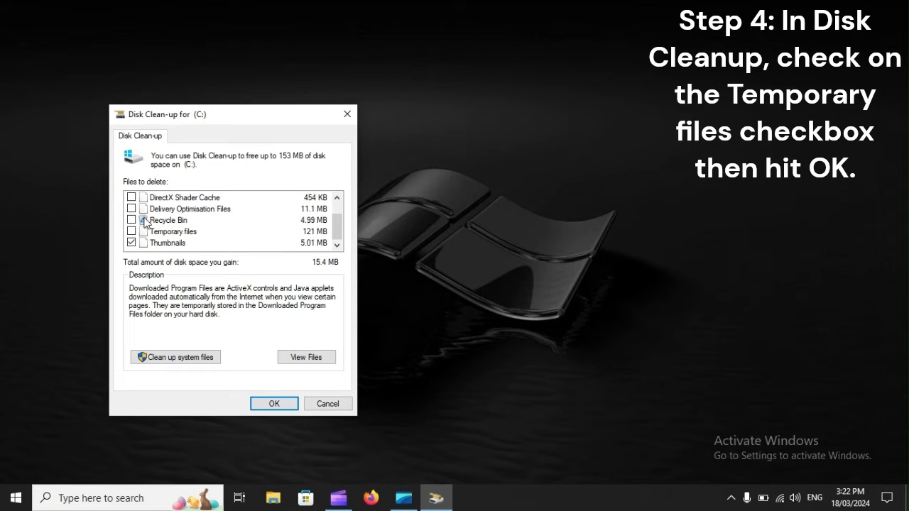
click(132, 232)
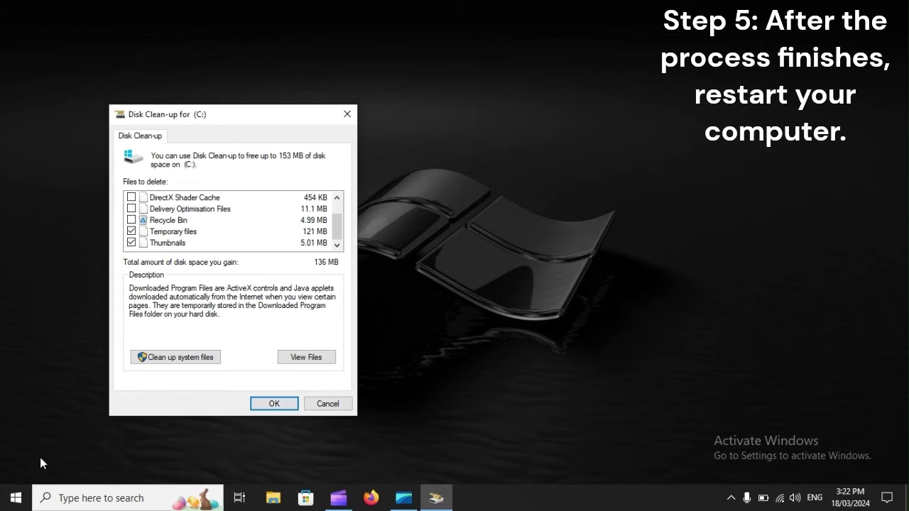
click(3, 503)
click(17, 469)
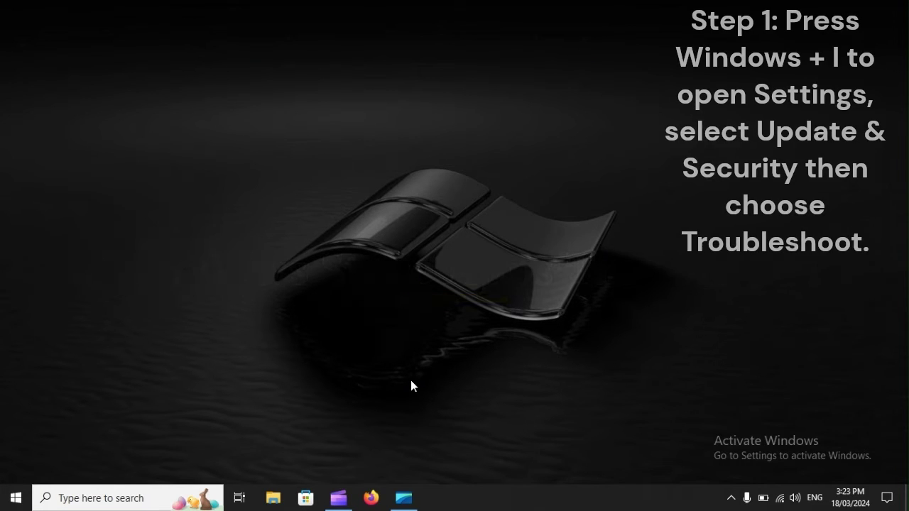
Step: Open Windows Settings at Update & Security > Troubleshoot
key(super+i)
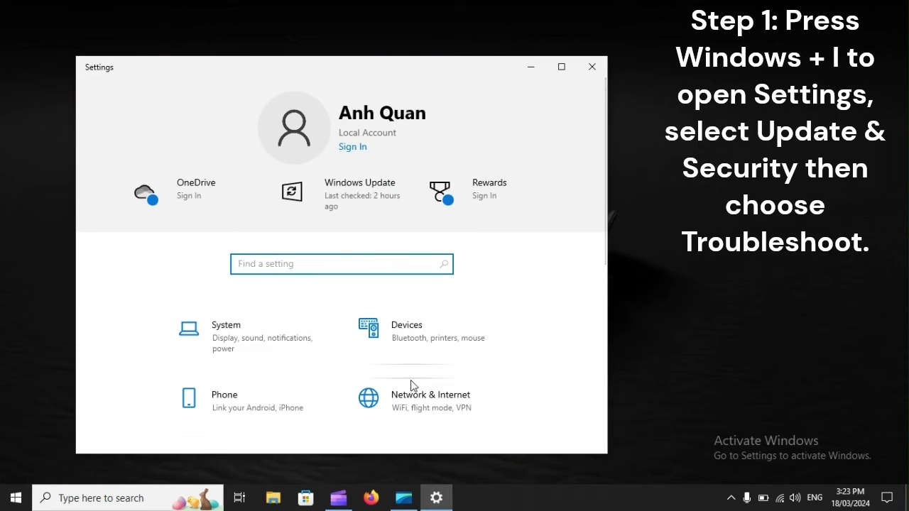
scroll(410, 380, down, 3)
scroll(411, 386, down, 2)
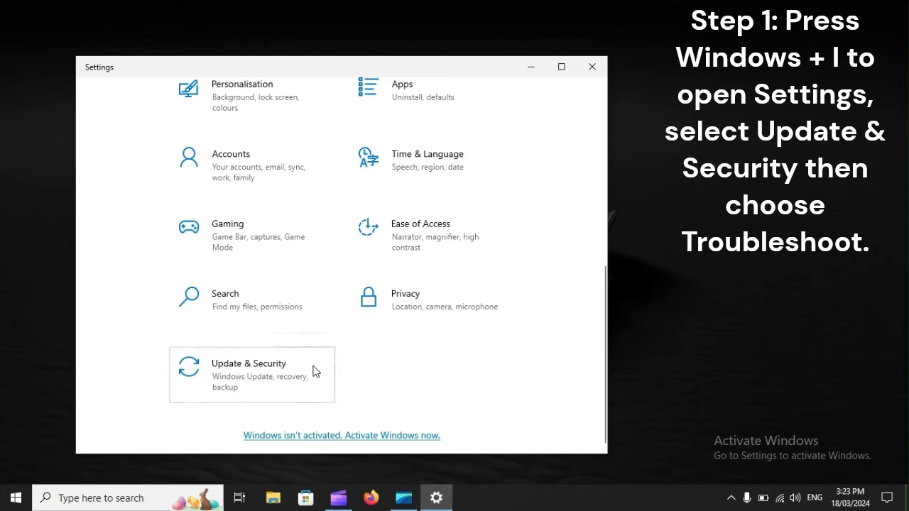
click(316, 371)
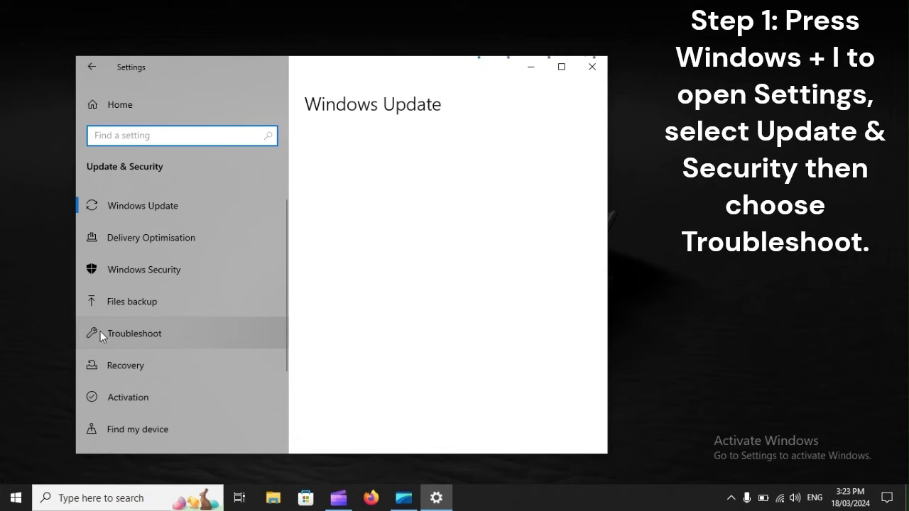
click(177, 338)
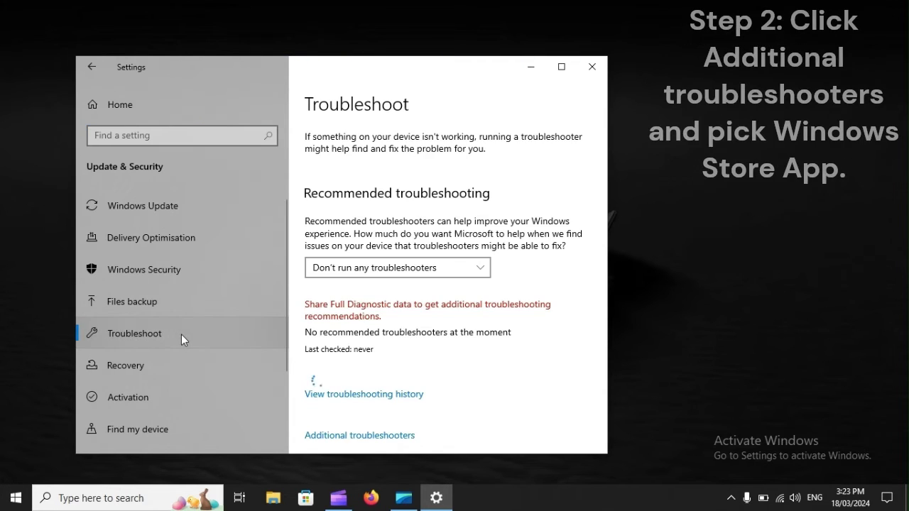
Step: Ready the Windows Store Apps troubleshooter under Additional troubleshooters, then restart
click(373, 438)
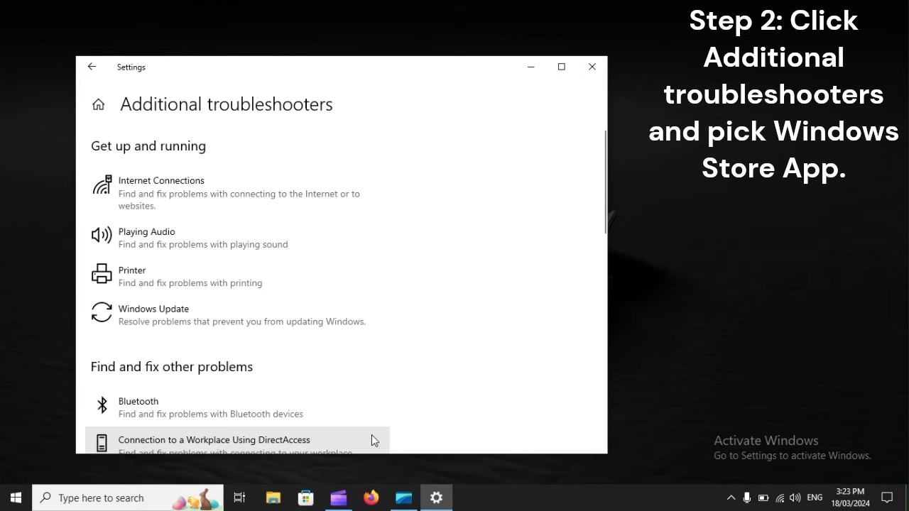
scroll(451, 382, down, 8)
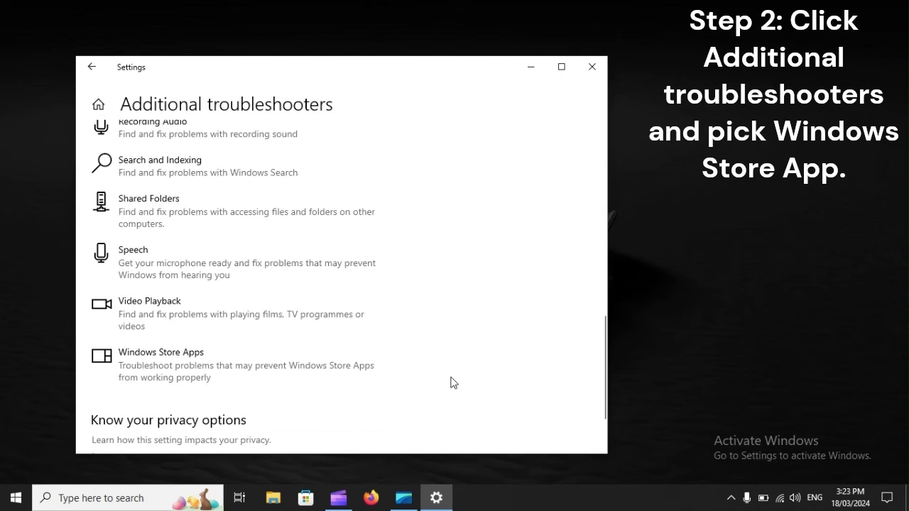
click(181, 364)
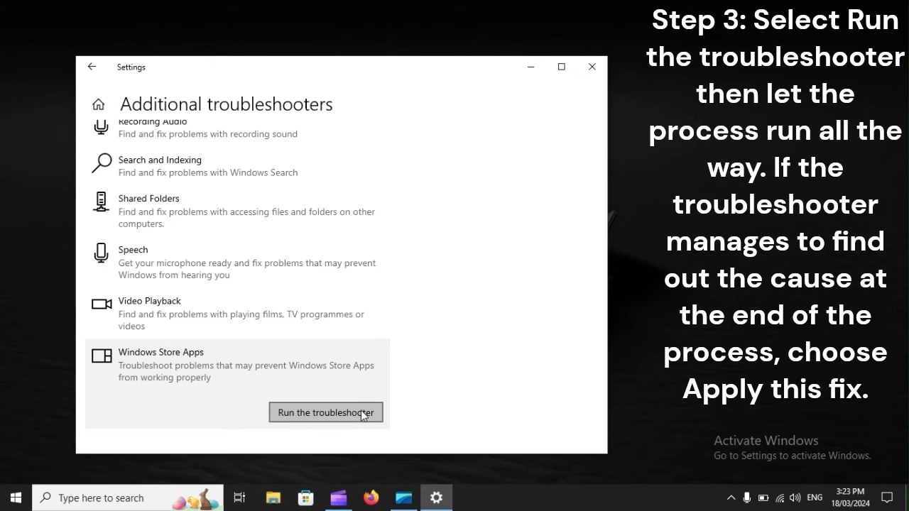
click(14, 498)
click(17, 469)
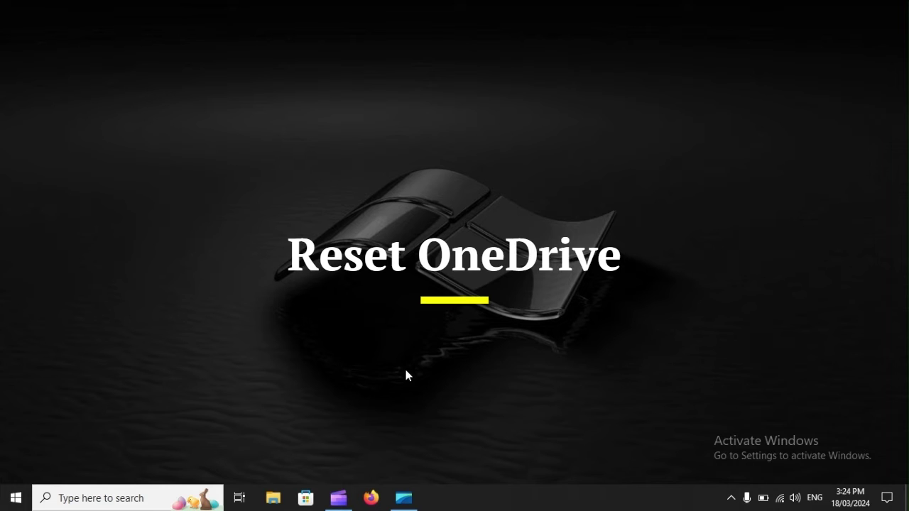
Step: Enter the onedrive.exe /reset command in an administrator Command Prompt, then restart
key(super)
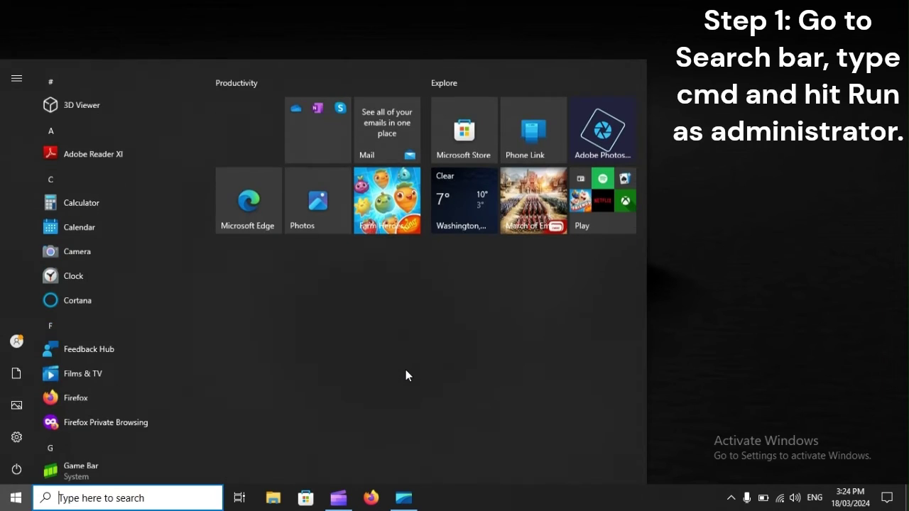
text(cmd)
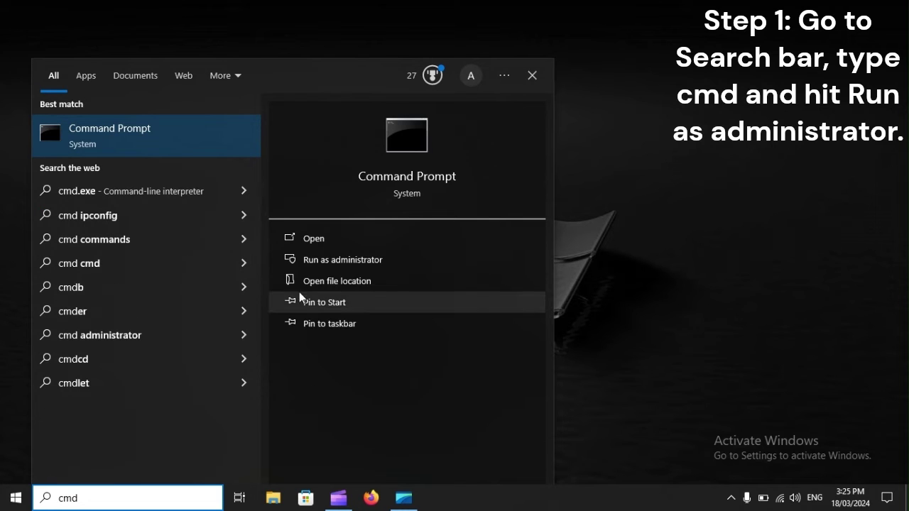
click(371, 261)
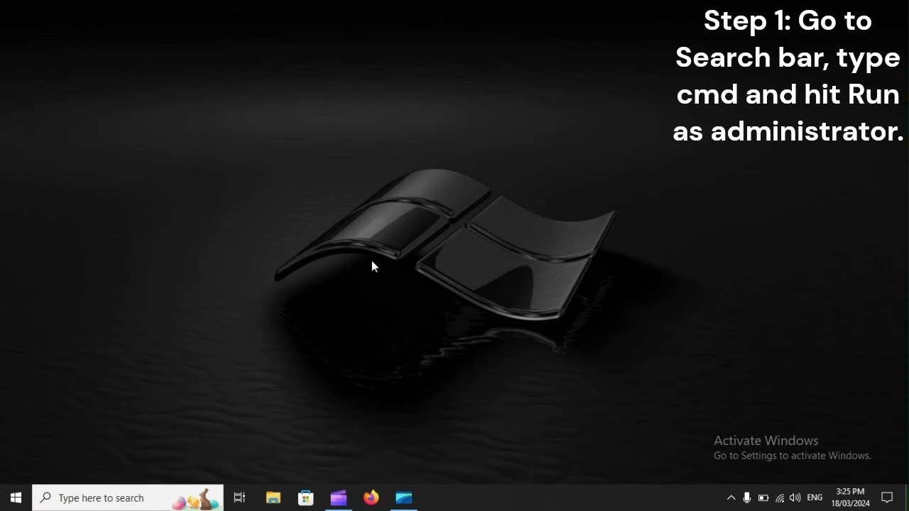
text(%localappdata%MicrosoftOneDriveonedrive.exe /reset)
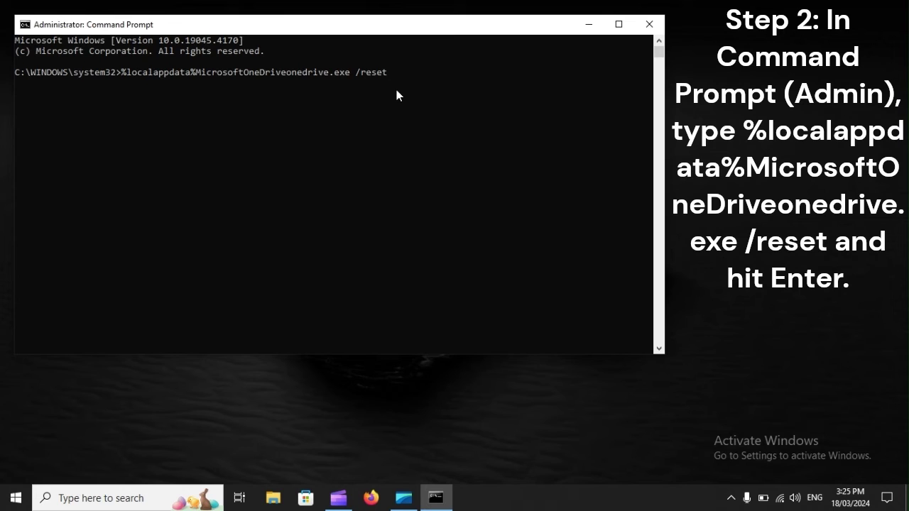
click(21, 501)
click(16, 468)
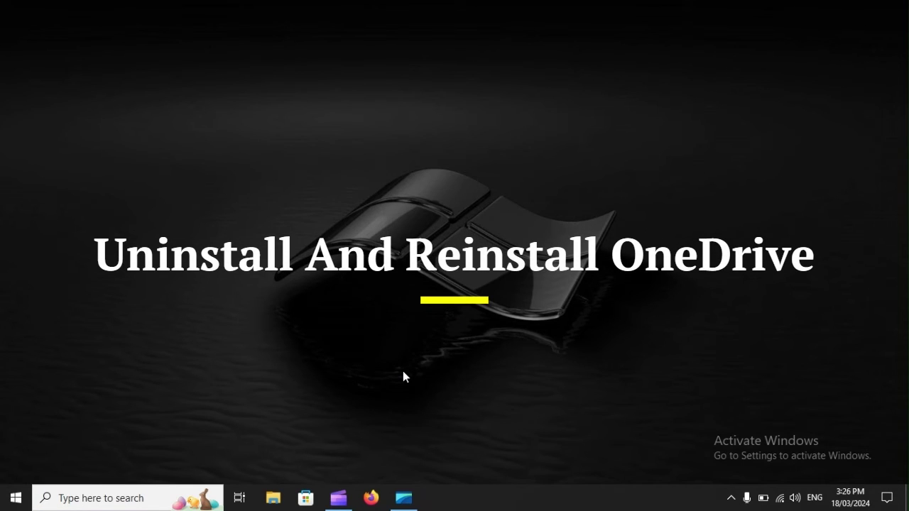
Step: Open Control Panel in Category view at Uninstall a program, then bring up Start power options
key(super)
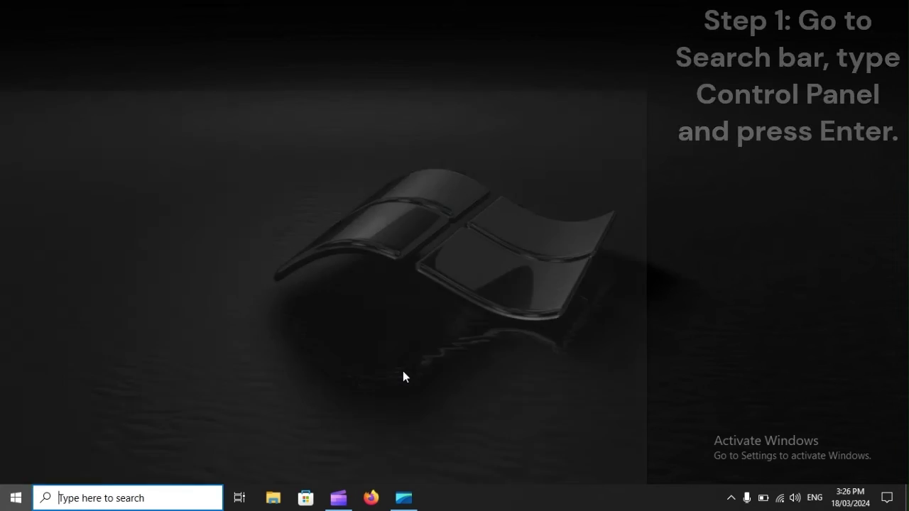
text(Co)
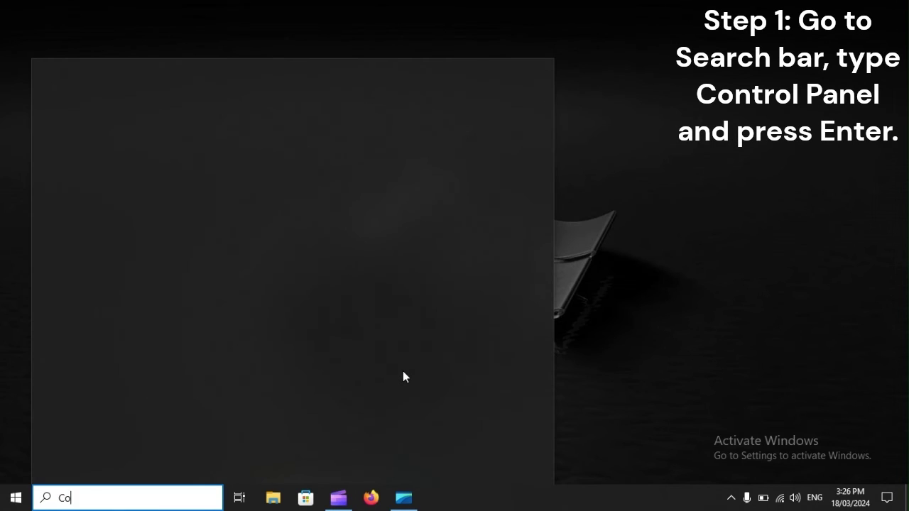
text(ntrol )
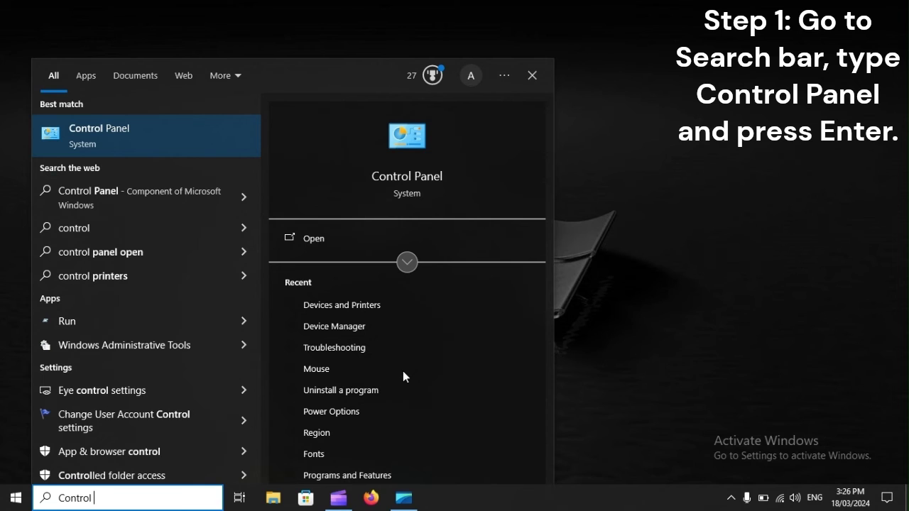
text(Panel)
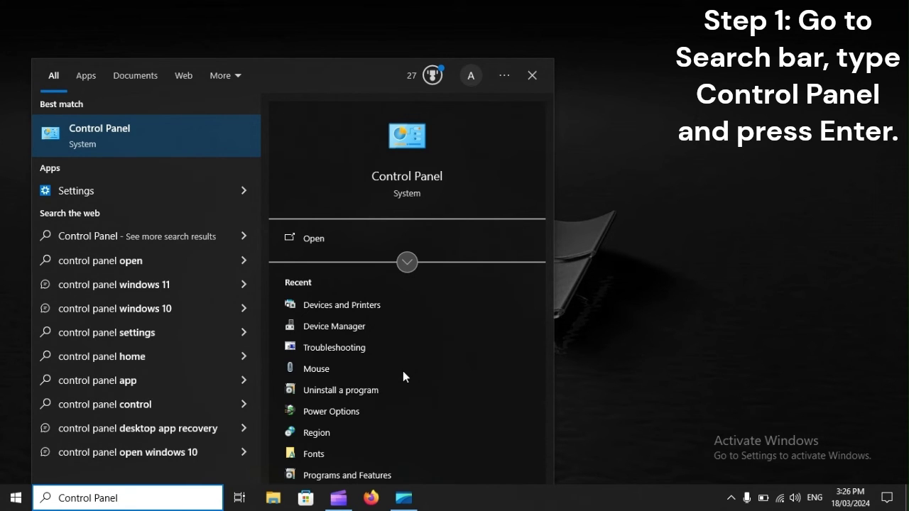
key(Return)
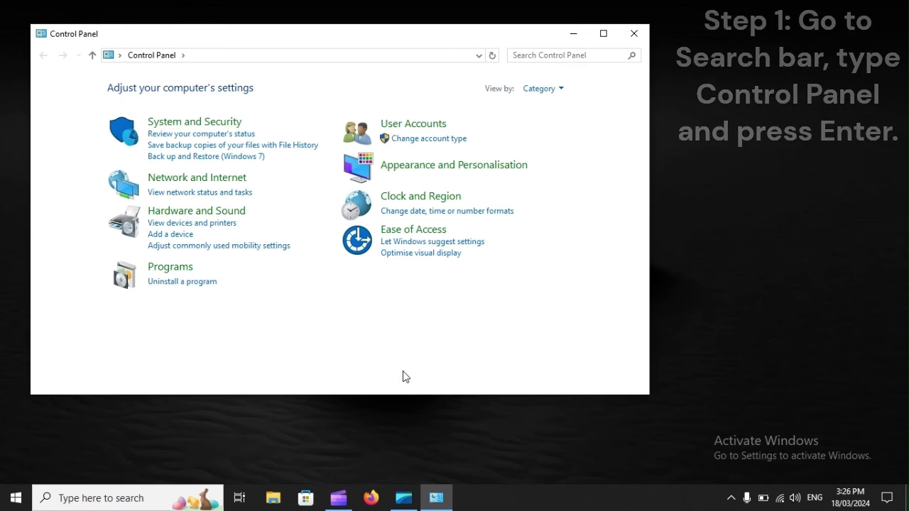
click(539, 91)
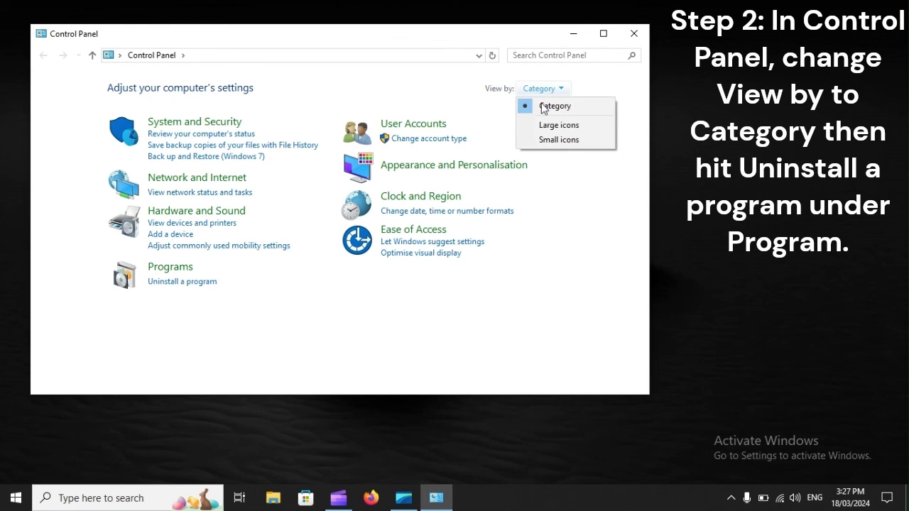
click(588, 108)
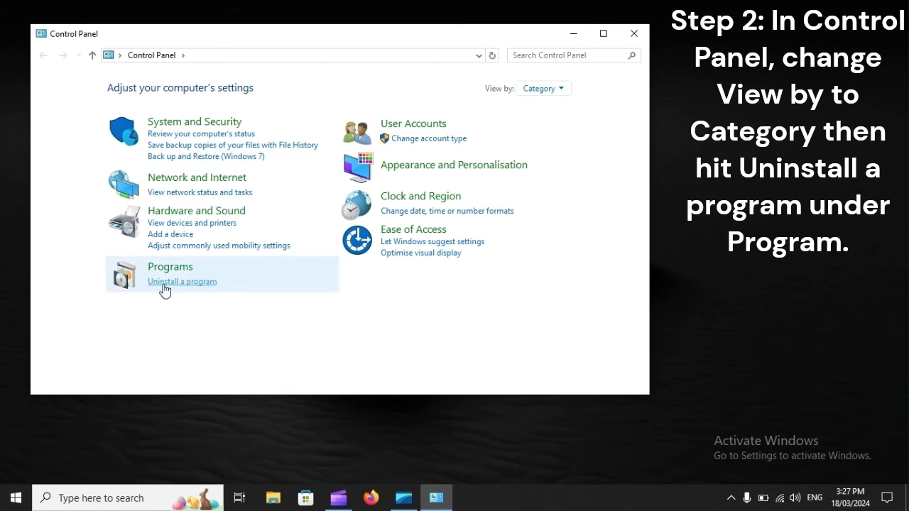
click(202, 283)
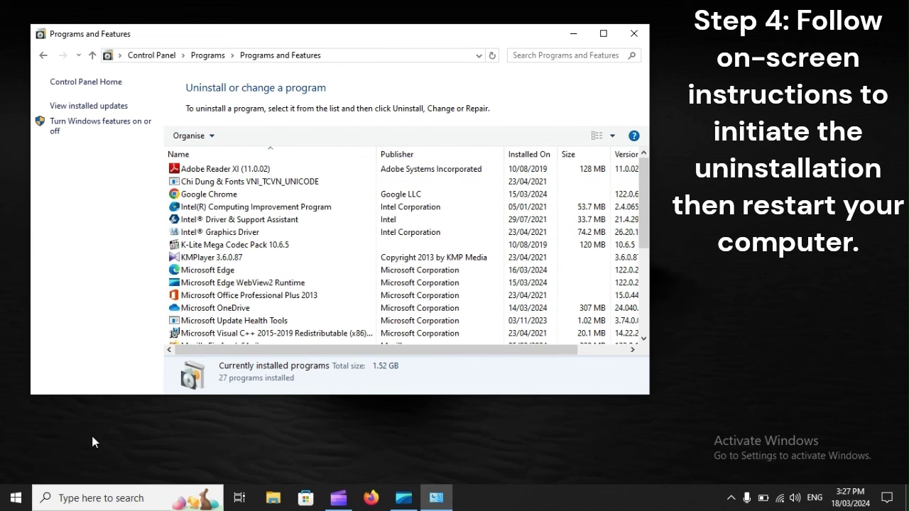
click(17, 497)
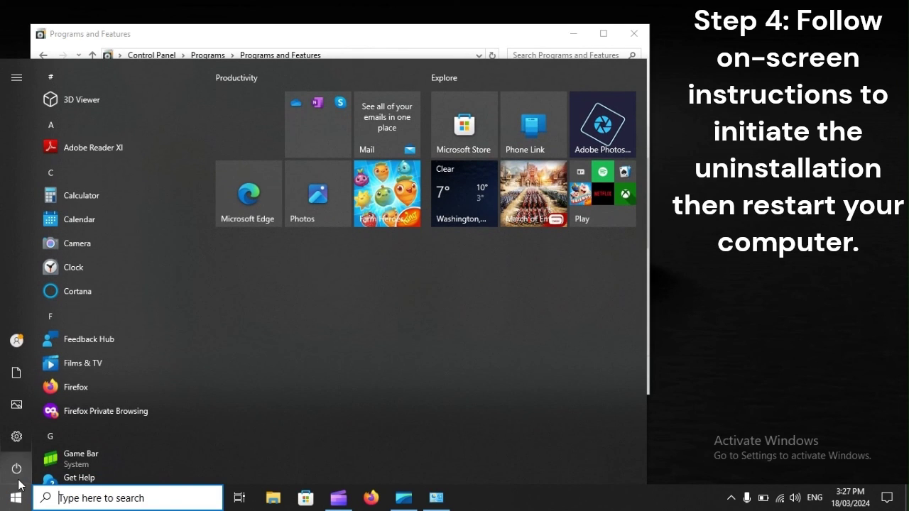
click(17, 470)
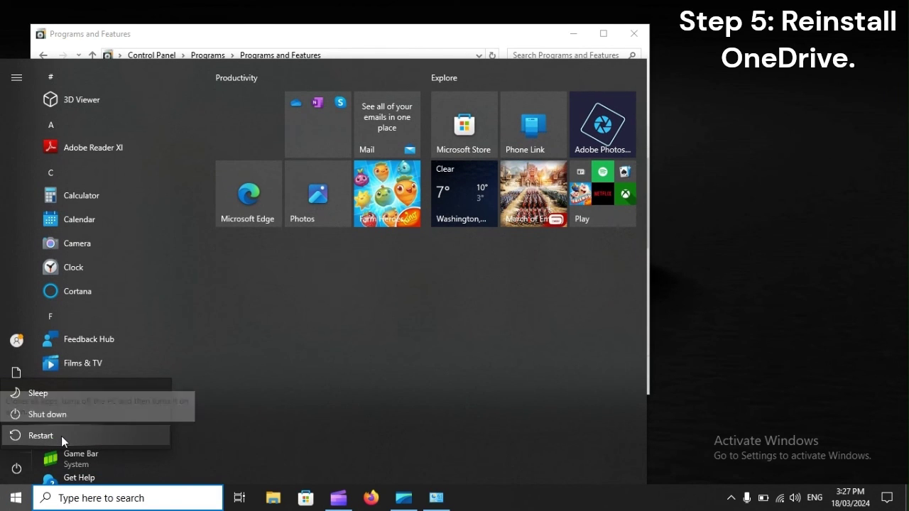